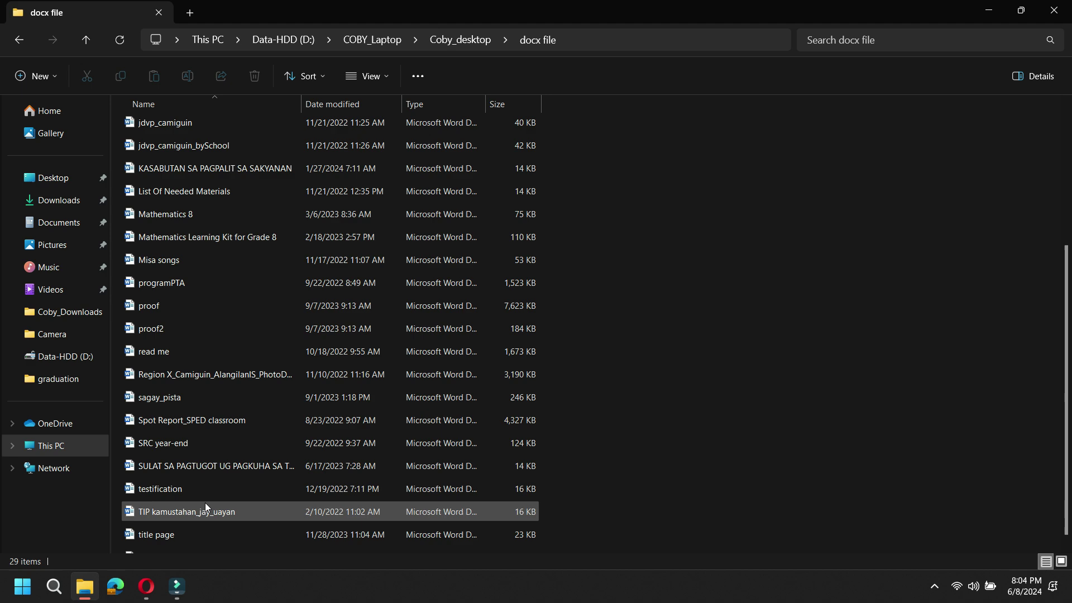
- Open the Affidavit Of Fact Of Sale document in Word, look it over, and close it
scroll(205, 505, up, 3)
scroll(206, 505, down, 3)
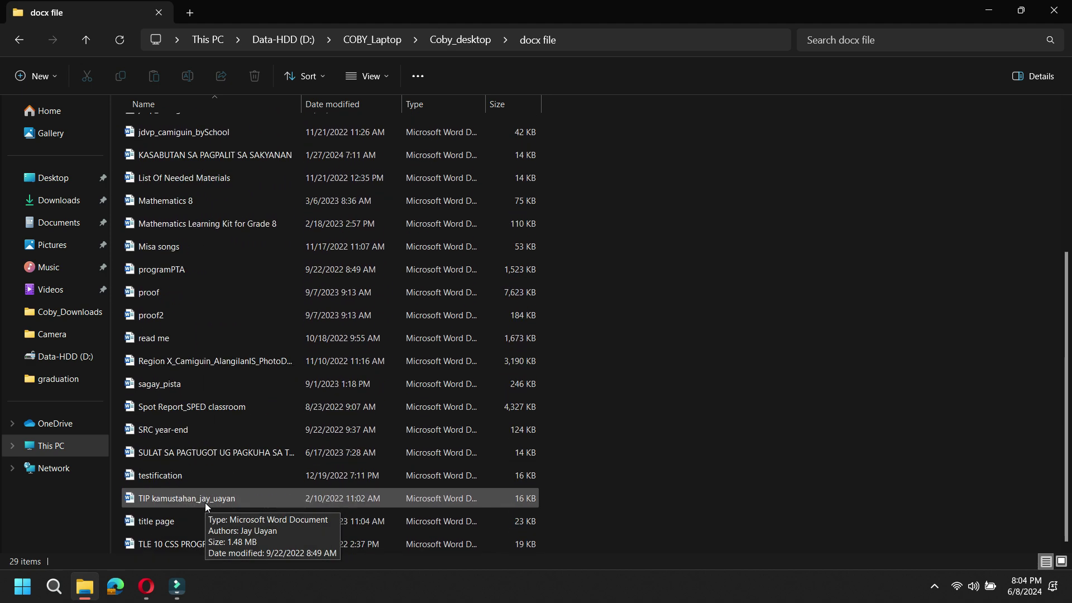
scroll(227, 212, up, 3)
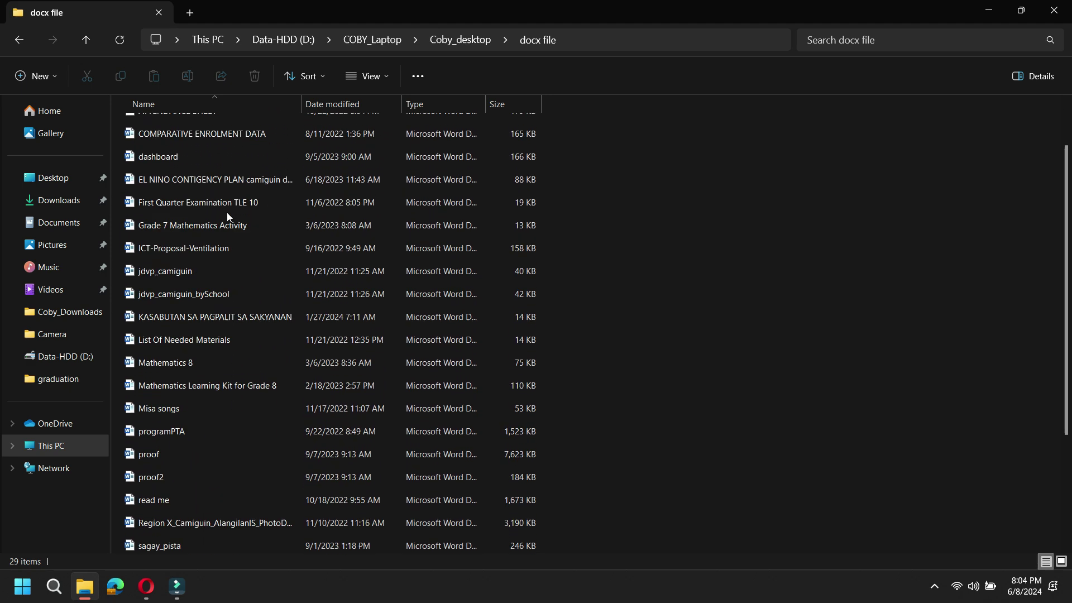
scroll(227, 212, up, 1)
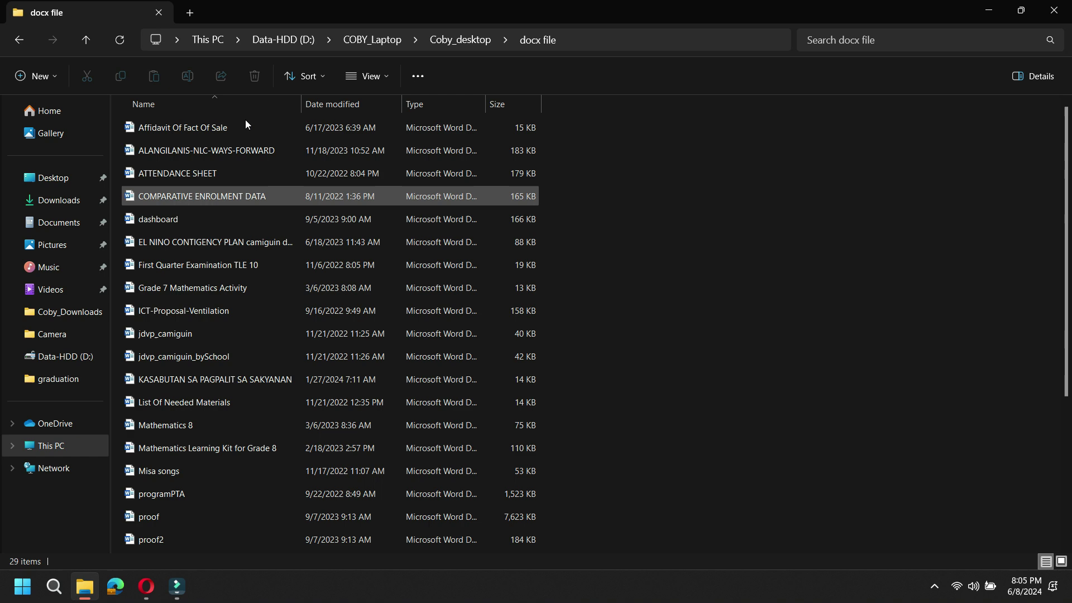
double_click(207, 124)
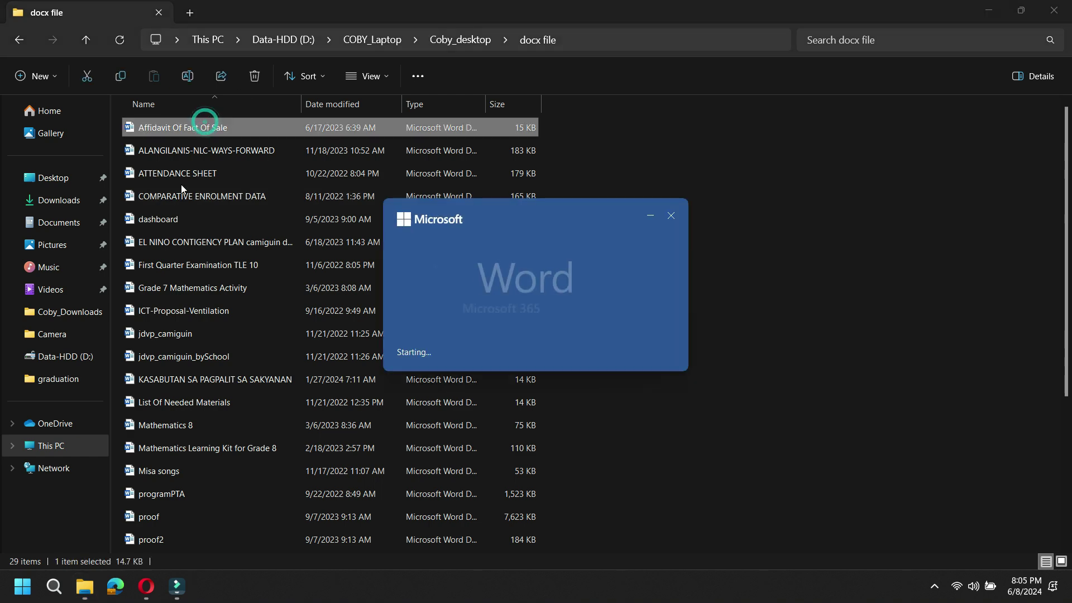
scroll(418, 309, down, 5)
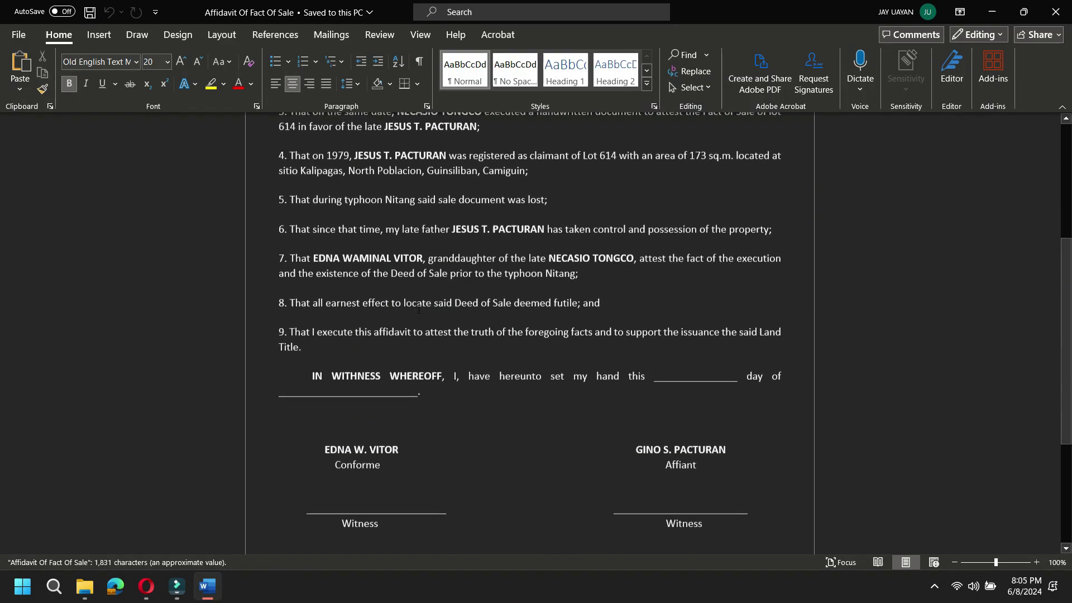
scroll(419, 309, up, 8)
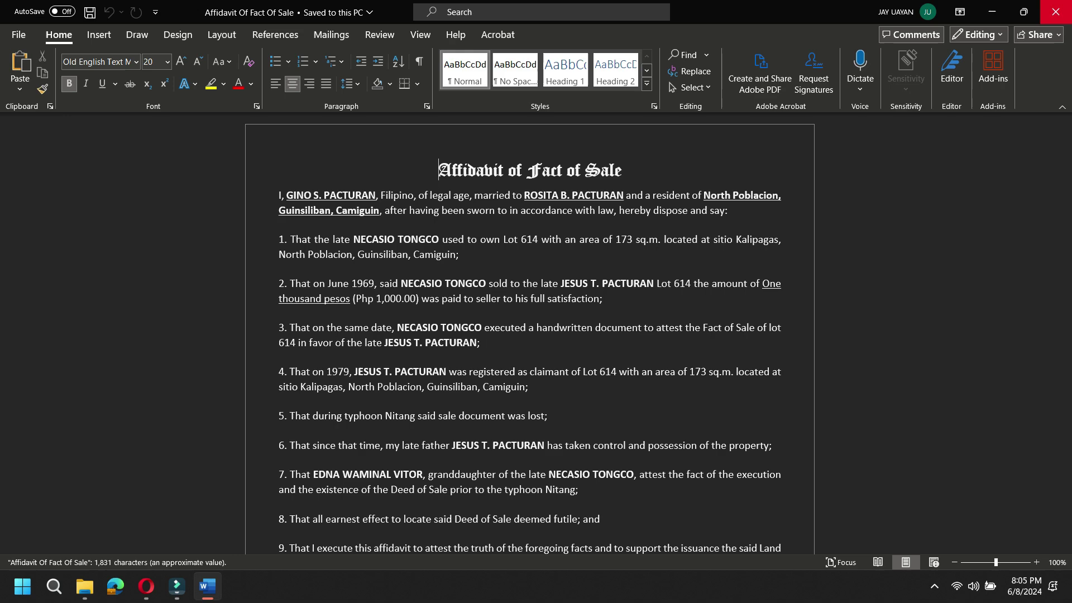
click(1055, 12)
- Preview the ALANGILANIS-NLC-WAYS-FORWARD report, dismiss its view-only notice, and close it
double_click(202, 150)
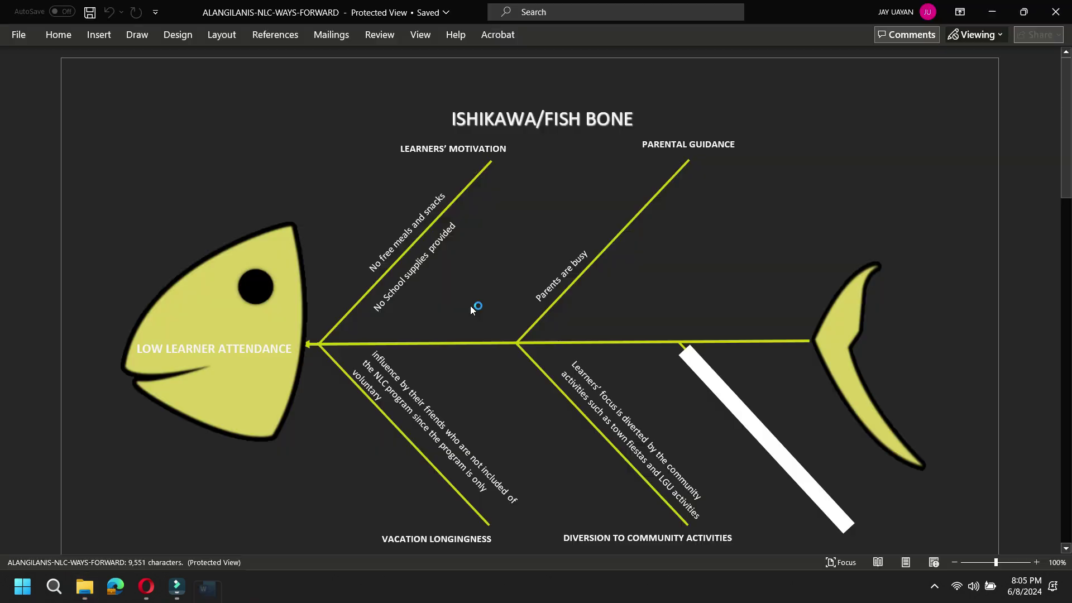
scroll(449, 327, down, 3)
scroll(448, 326, up, 3)
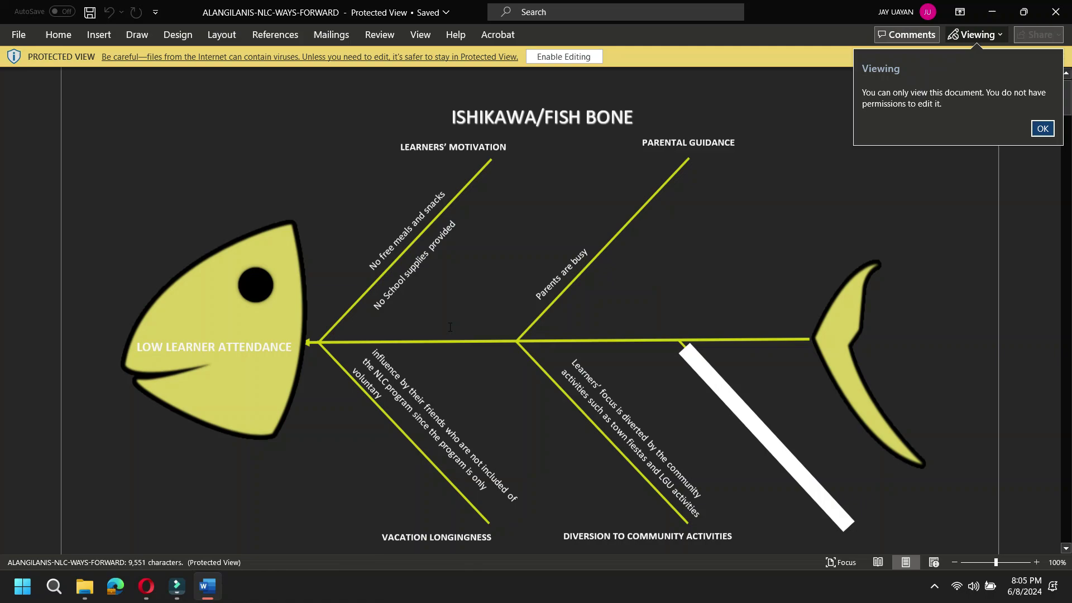
scroll(449, 326, down, 20)
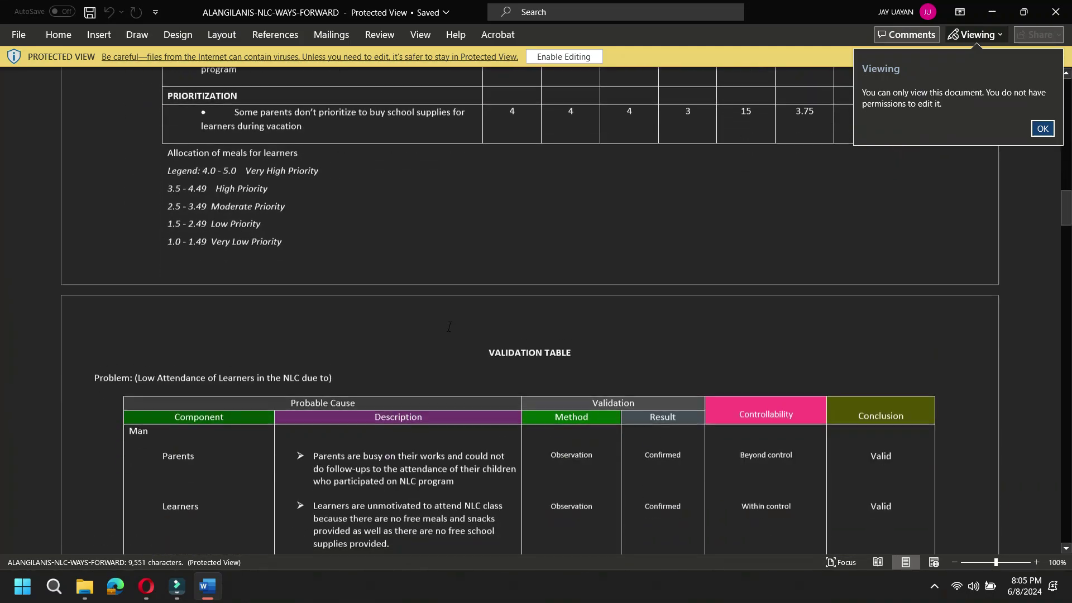
scroll(448, 326, down, 10)
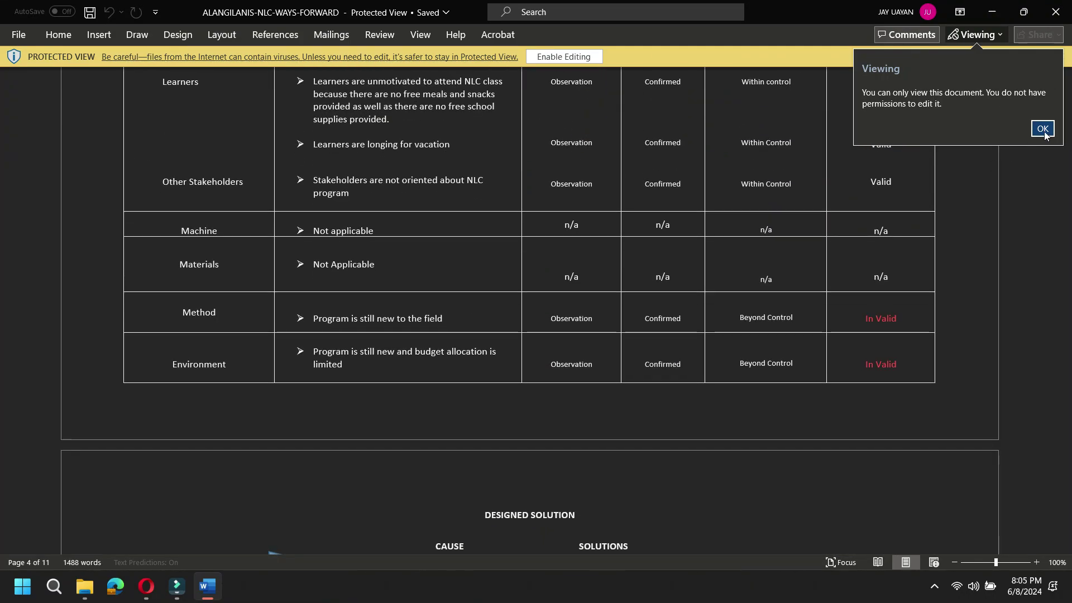
click(1043, 129)
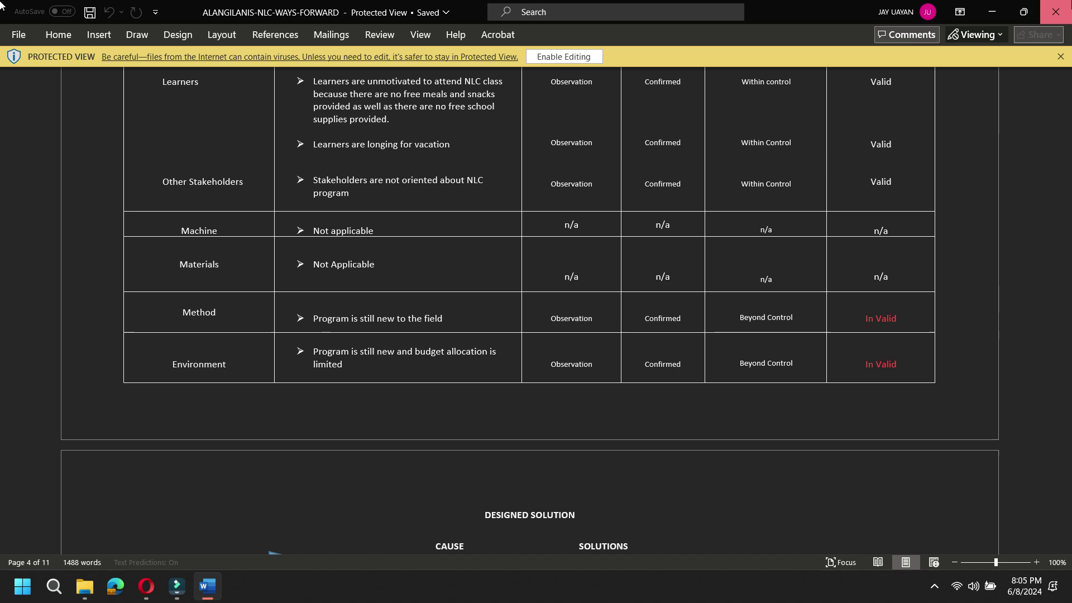
click(1055, 11)
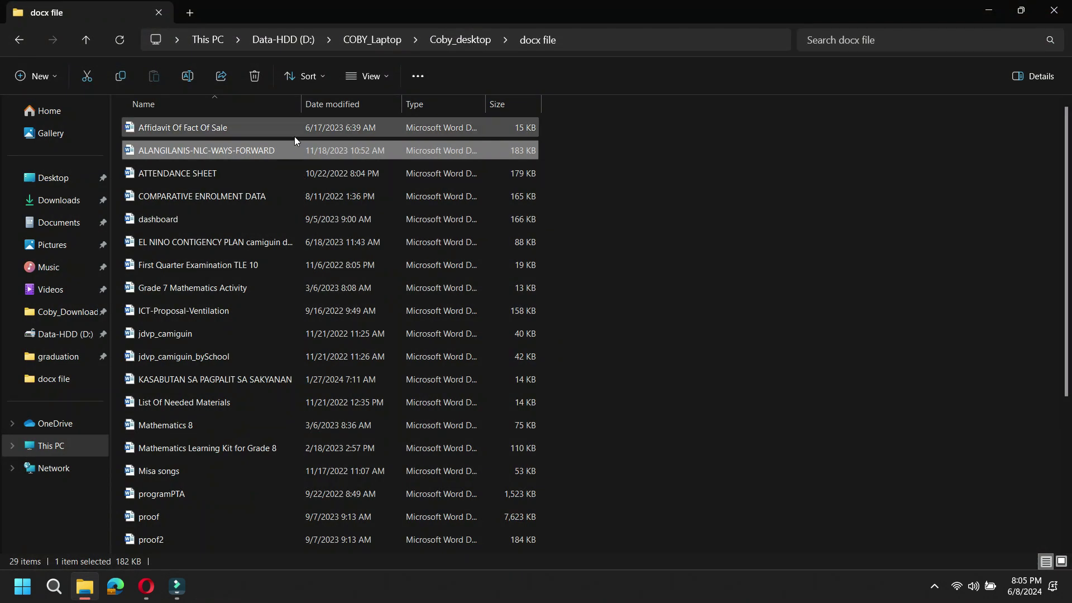
- Open the dashboard document and scroll through its enrolment, cohort survival and promotion charts
double_click(274, 225)
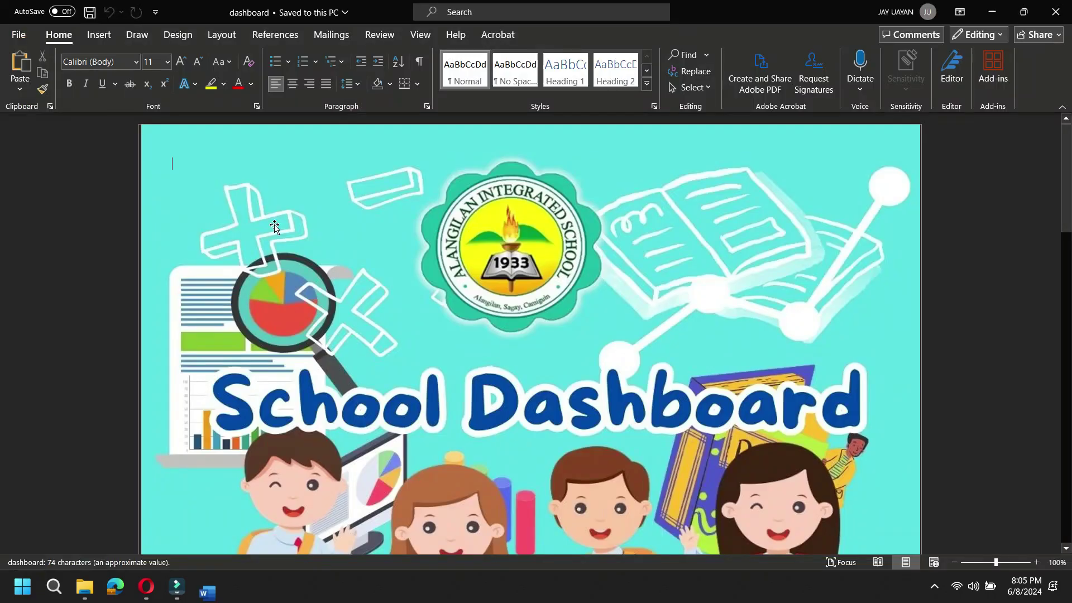
scroll(433, 397, down, 10)
scroll(433, 398, down, 15)
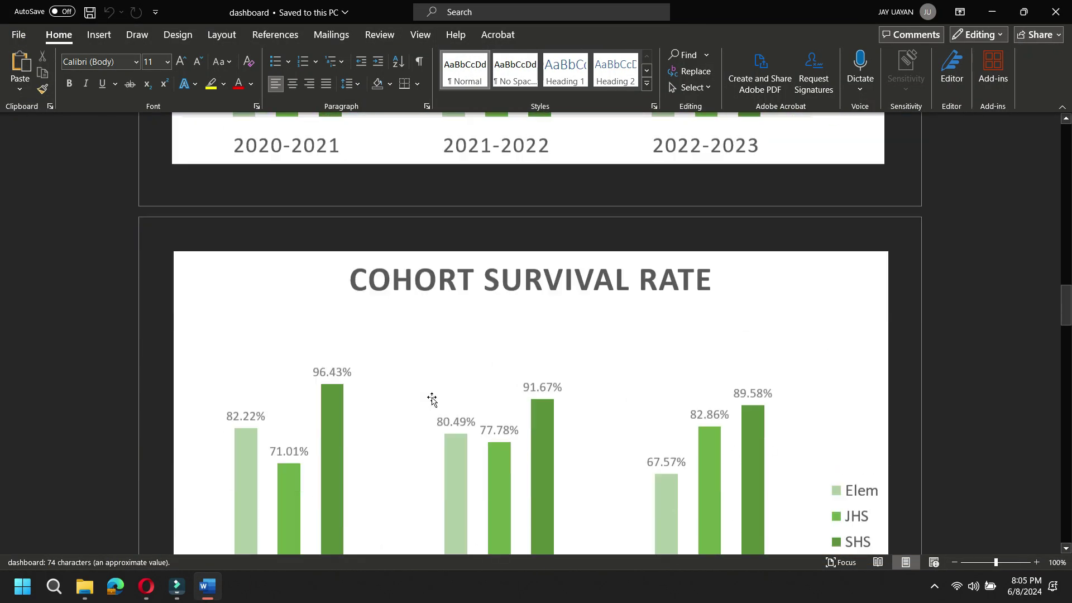
ctrl+scroll(432, 397, down, 3)
scroll(432, 398, up, 10)
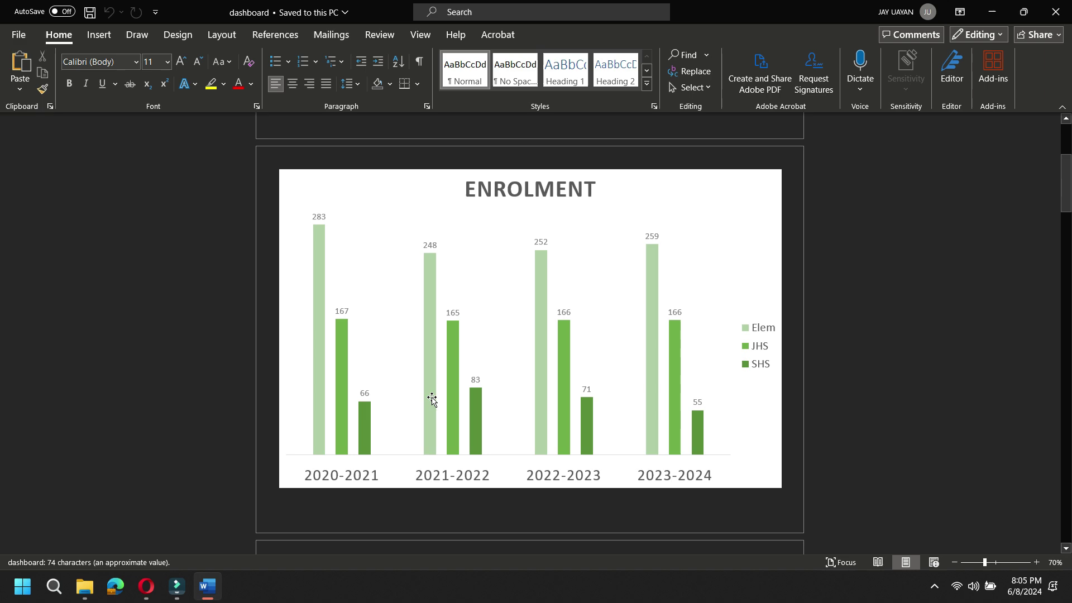
scroll(433, 397, down, 12)
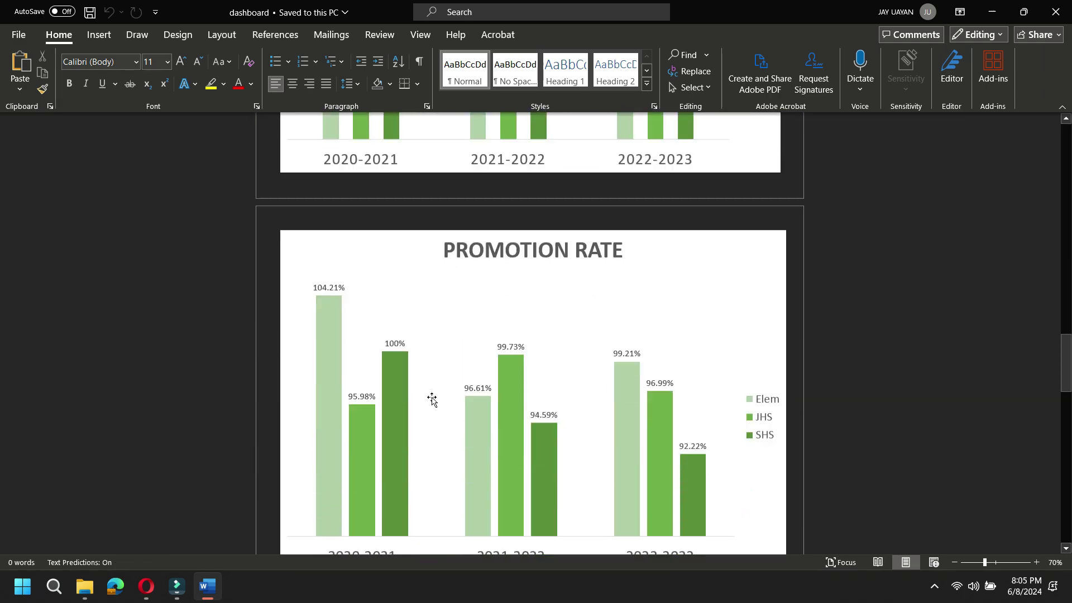
- Close Word, select both dashboard and Affidavit Of Fact Of Sale, and show their full context menu
click(1055, 11)
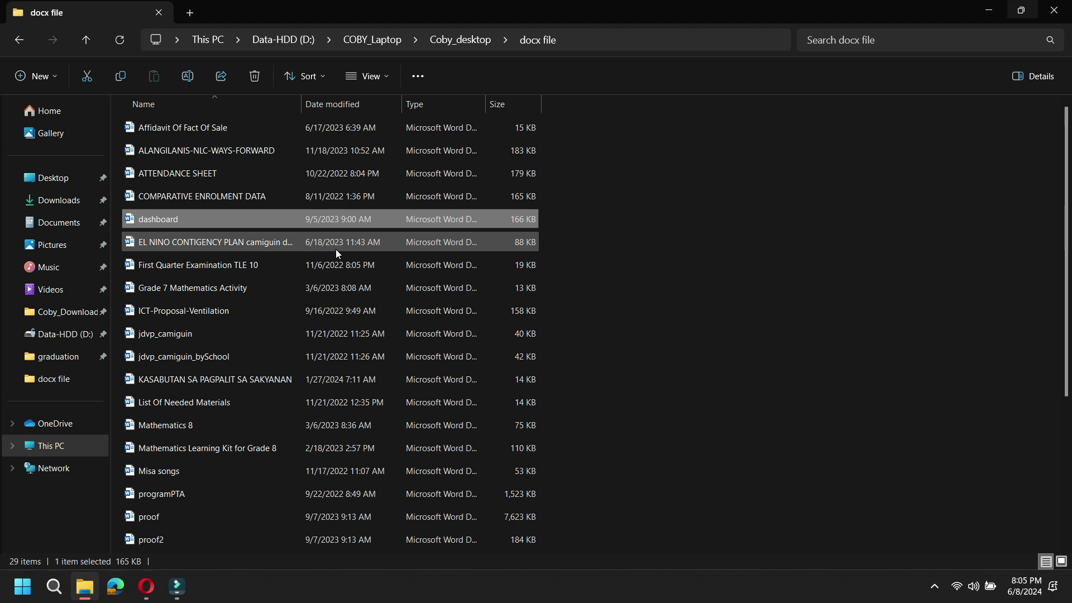
ctrl+click(176, 129)
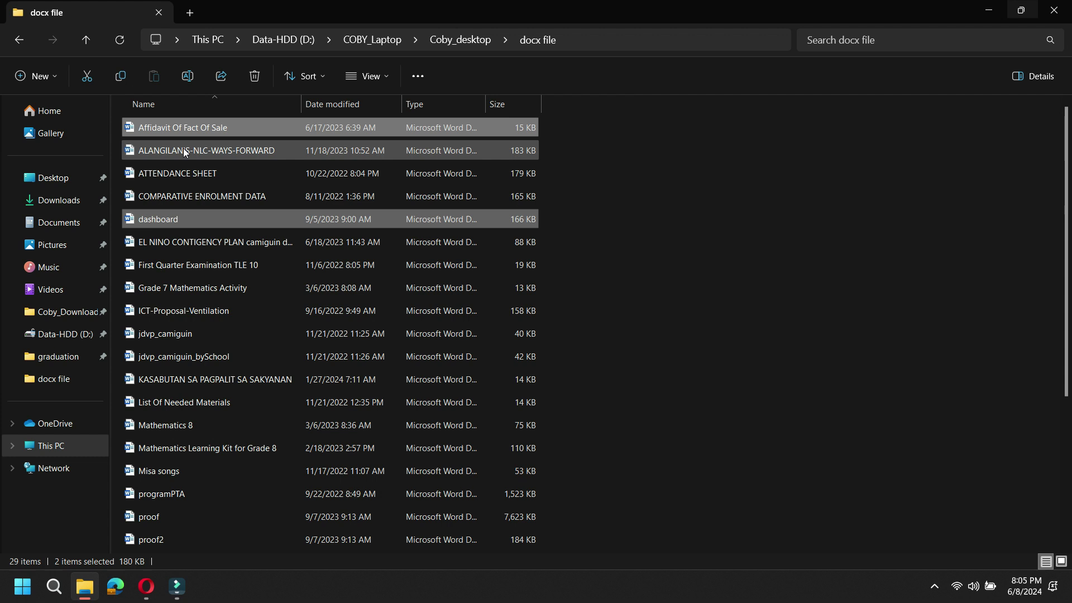
right_click(164, 221)
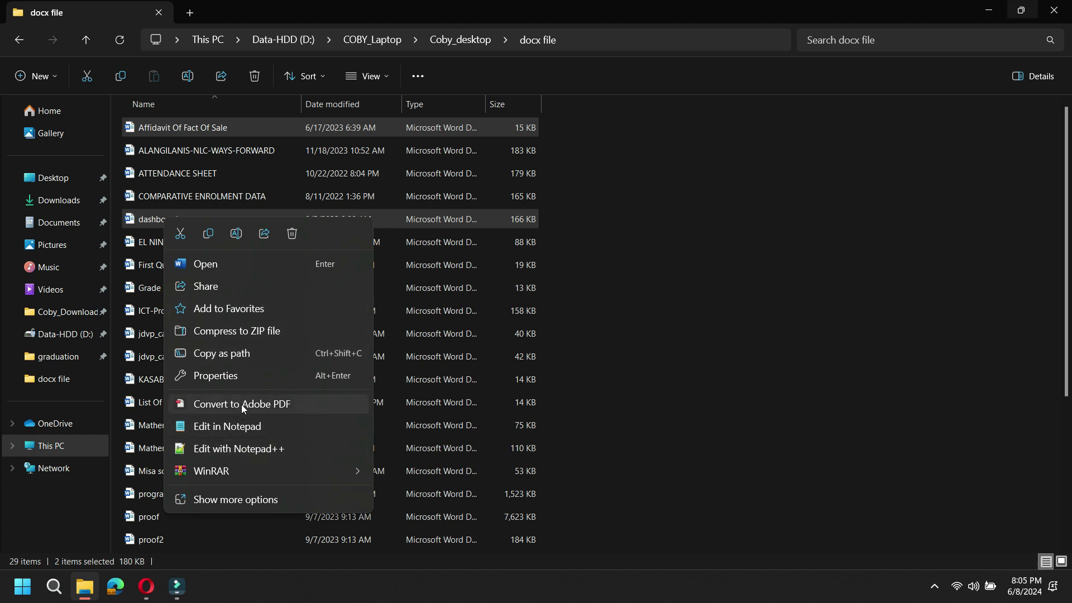
click(228, 499)
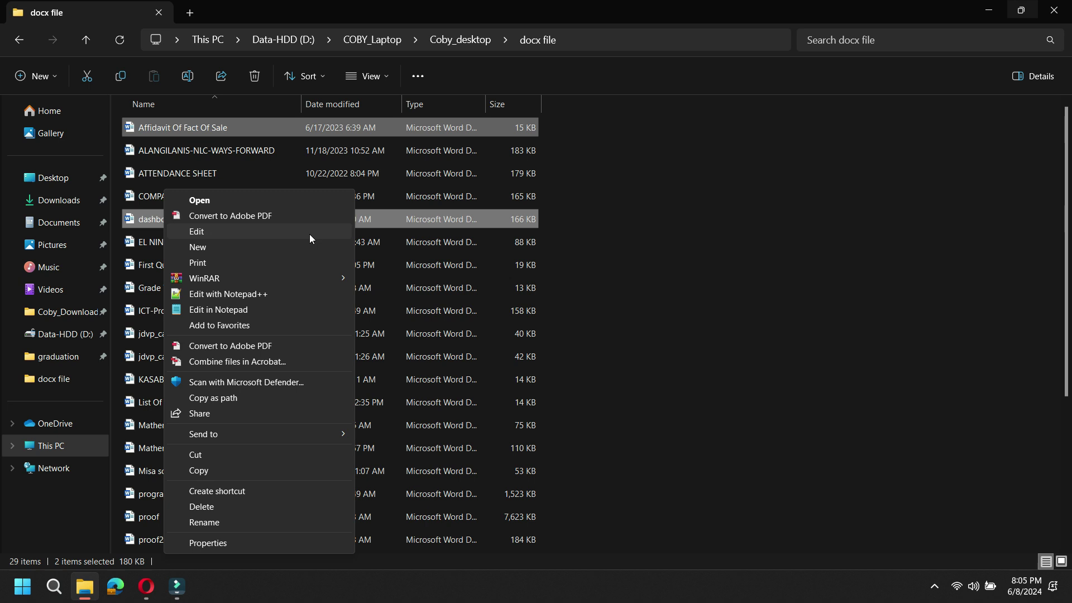
- Send both files to Acrobat's Combine files and order dashboard.docx before the affidavit
click(222, 360)
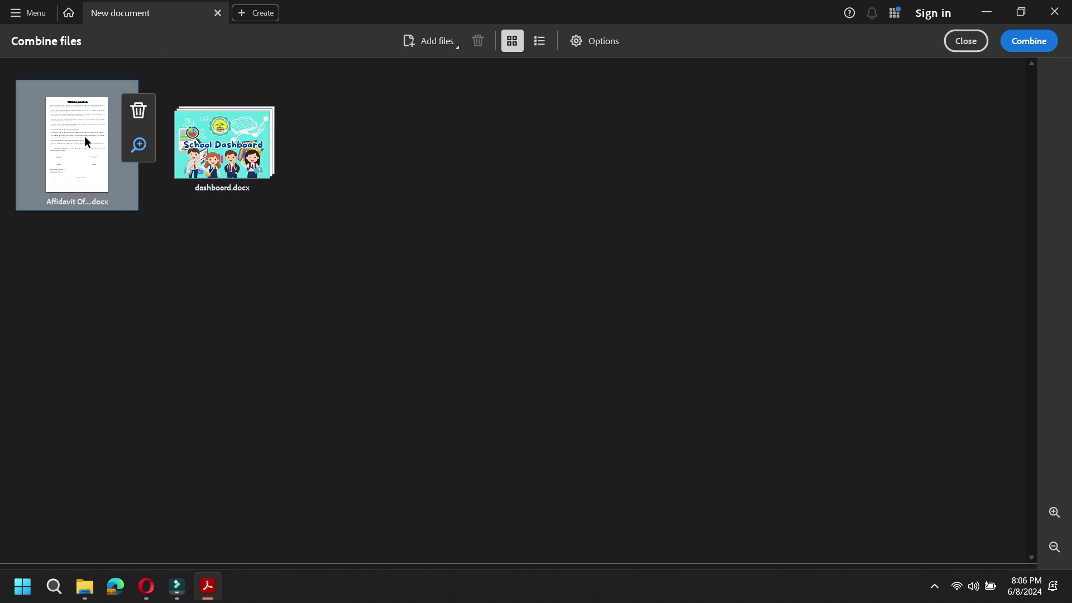
drag(65, 141, 307, 129)
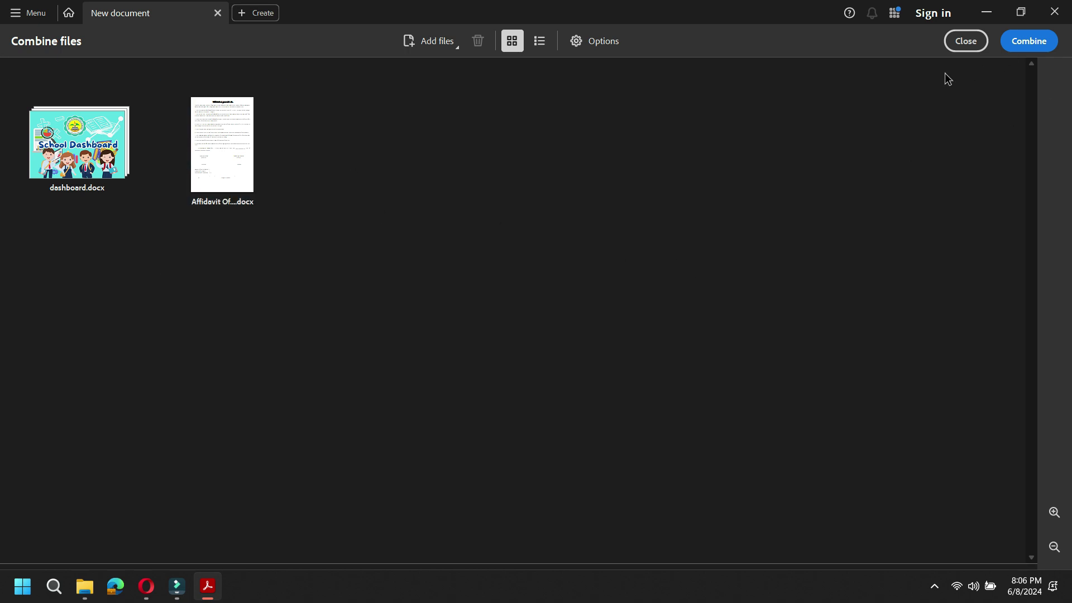
- Combine the queued documents into Binder1.pdf, a 9-page PDF starting with School Dashboard
click(1030, 48)
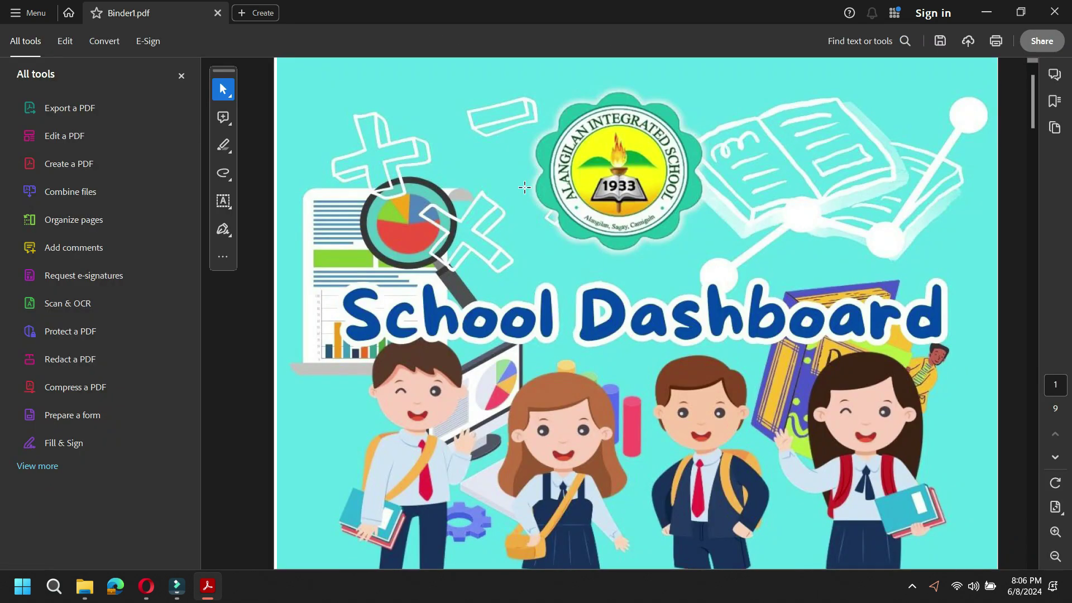
- Review Binder1.pdf from the School Dashboard cover through the charts to the affidavit on page 9
scroll(523, 186, down, 3)
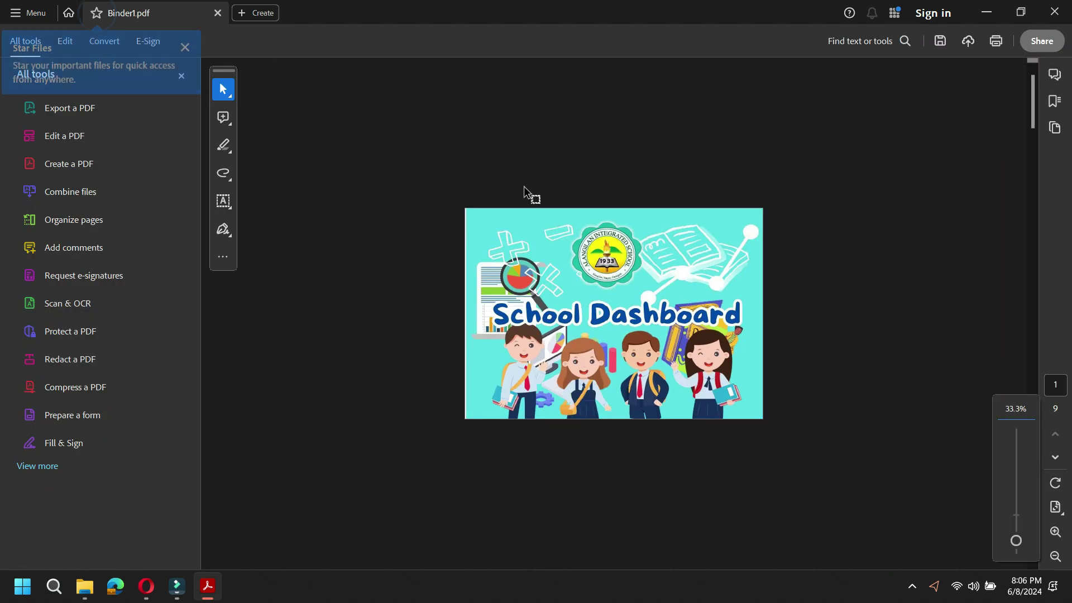
scroll(524, 186, down, 2)
scroll(524, 186, down, 6)
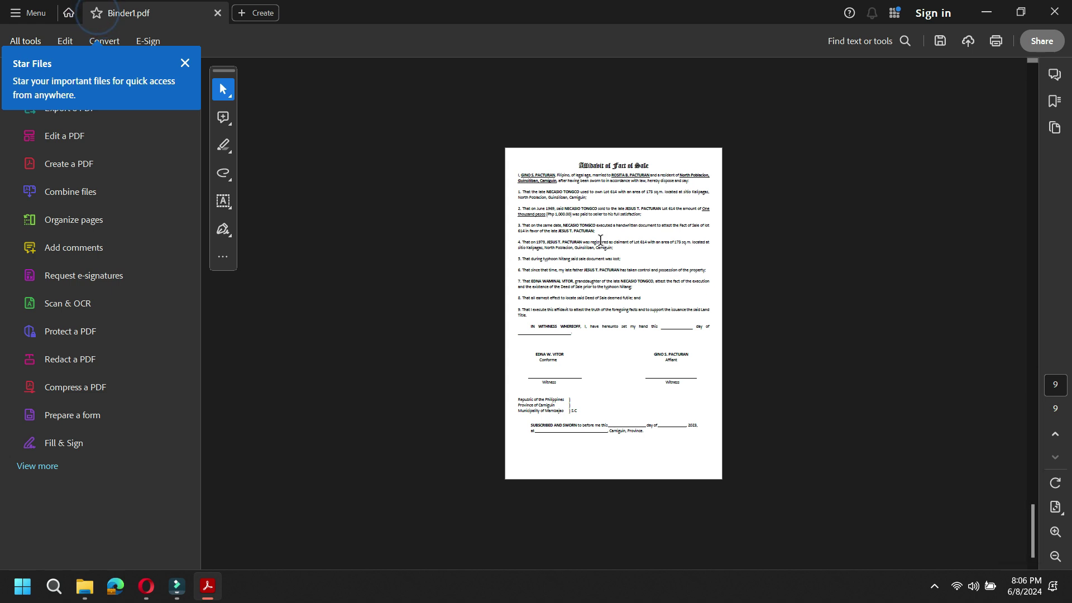
scroll(600, 240, up, 8)
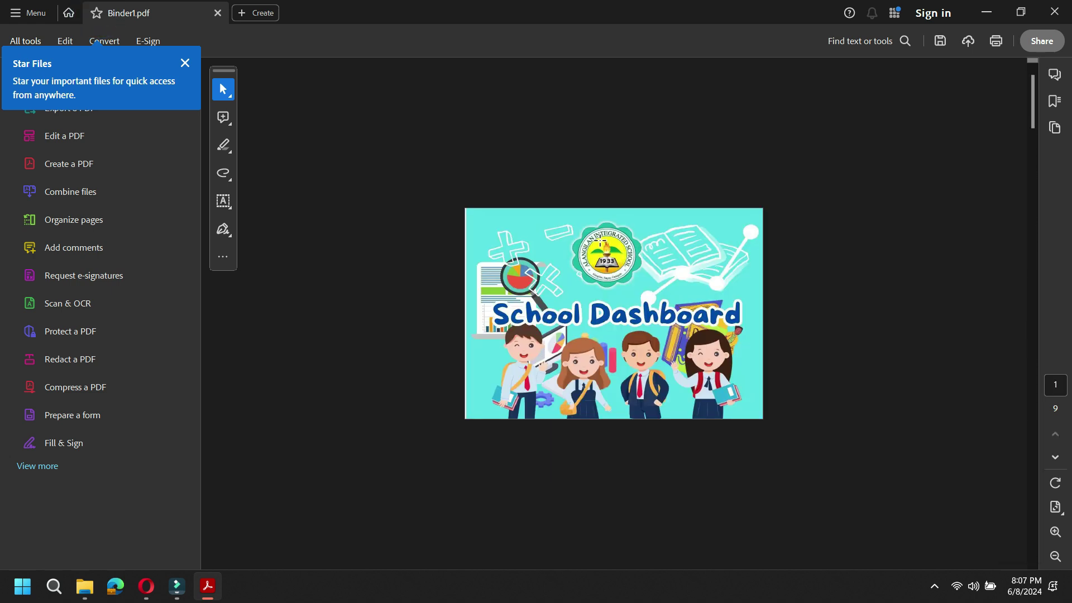
scroll(601, 199, down, 6)
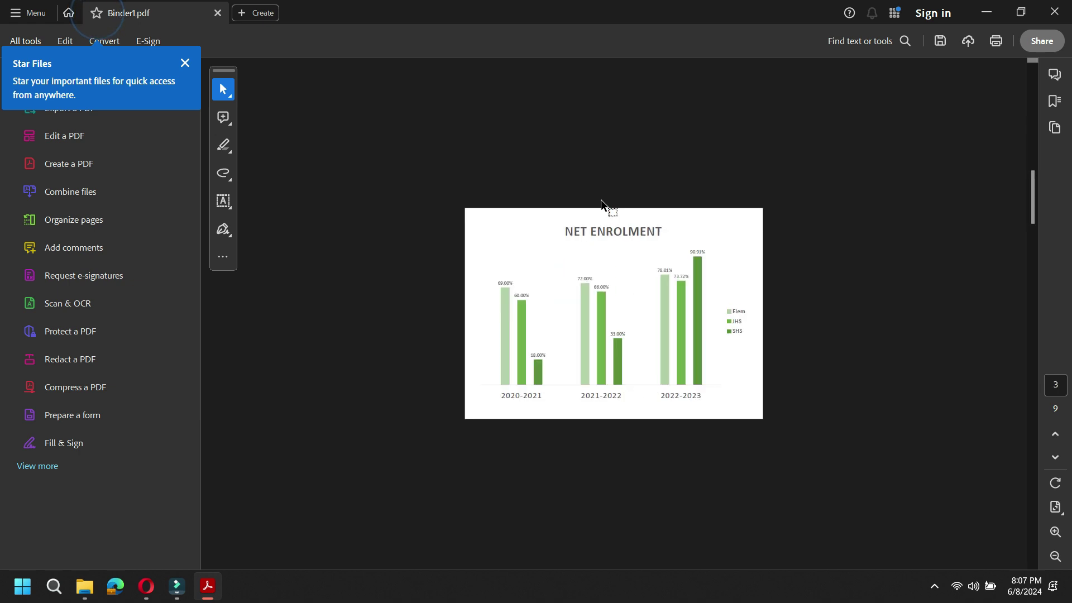
scroll(600, 200, down, 2)
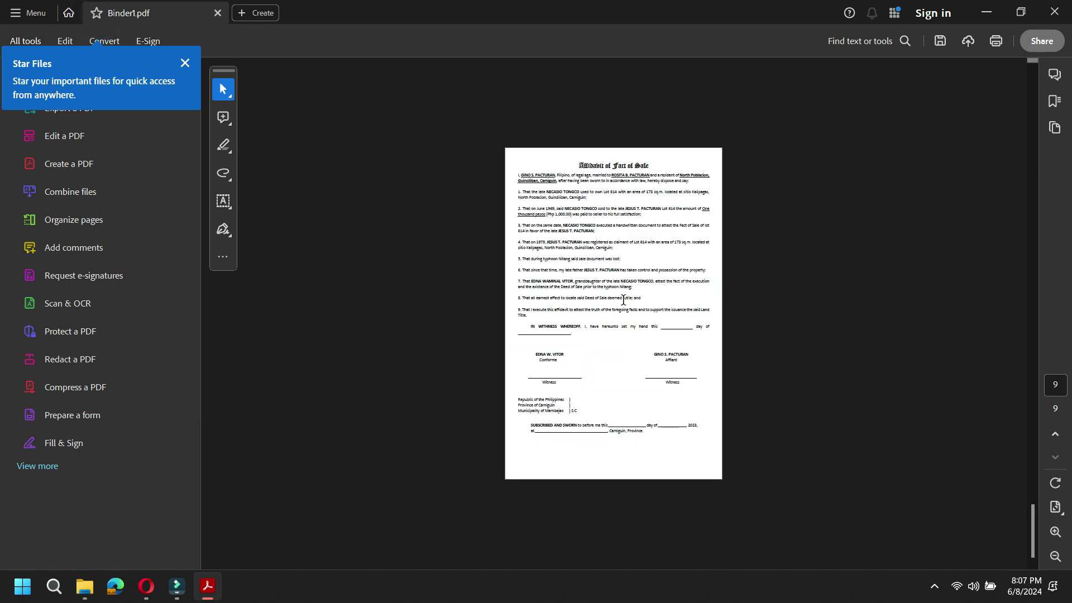
- Dismiss the Star Files tip and return to the top of the PDF
click(185, 62)
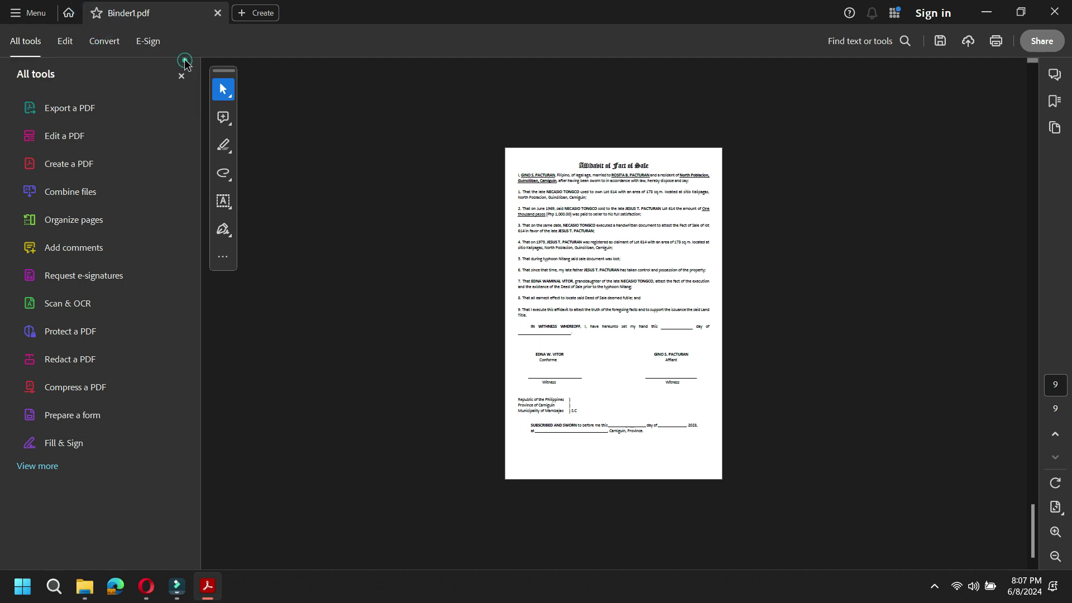
scroll(437, 228, up, 3)
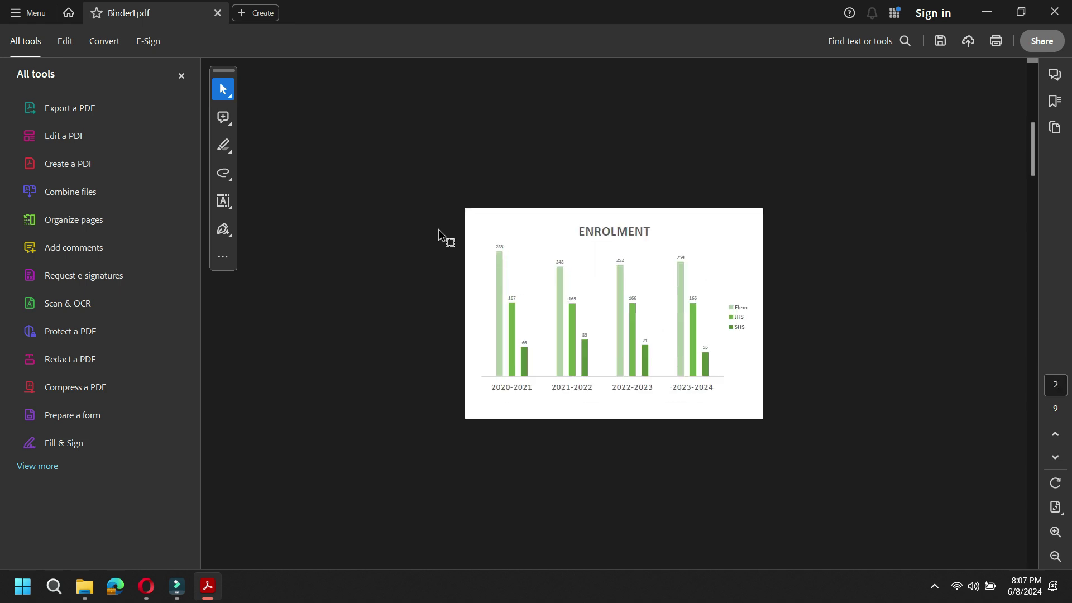
scroll(438, 229, up, 4)
scroll(438, 229, up, 1)
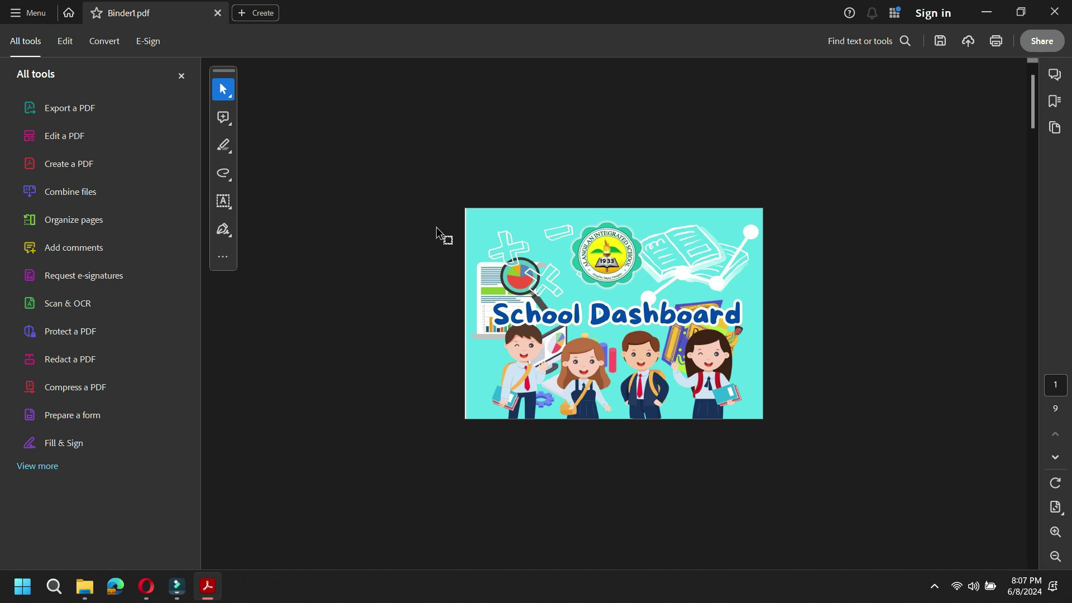
- Show the All tools panel expanded to the full list, from Export a PDF to Create custom tool
click(39, 45)
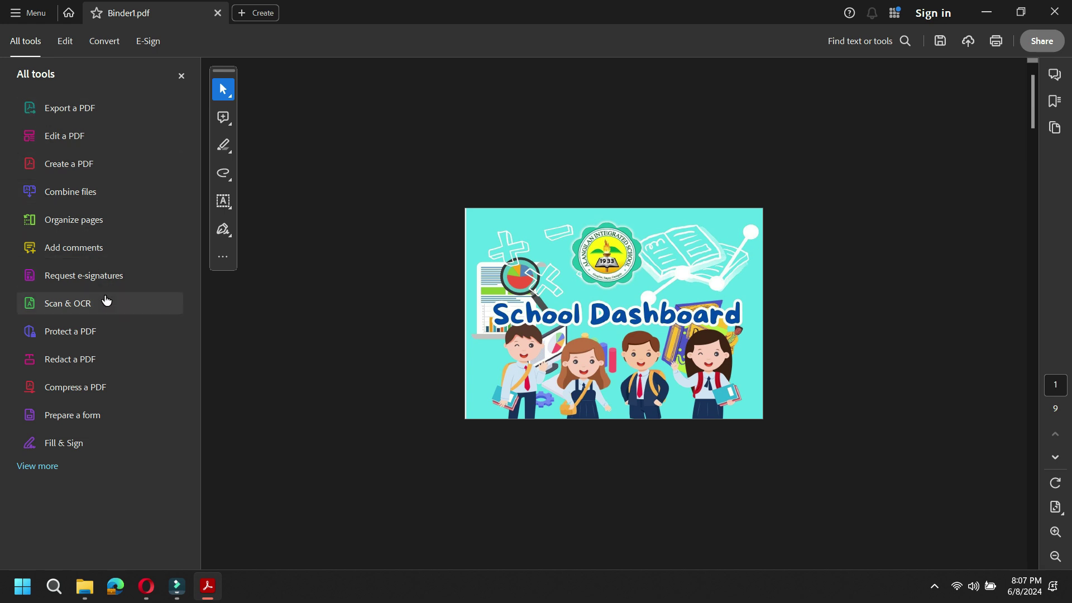
click(45, 467)
scroll(44, 471, down, 3)
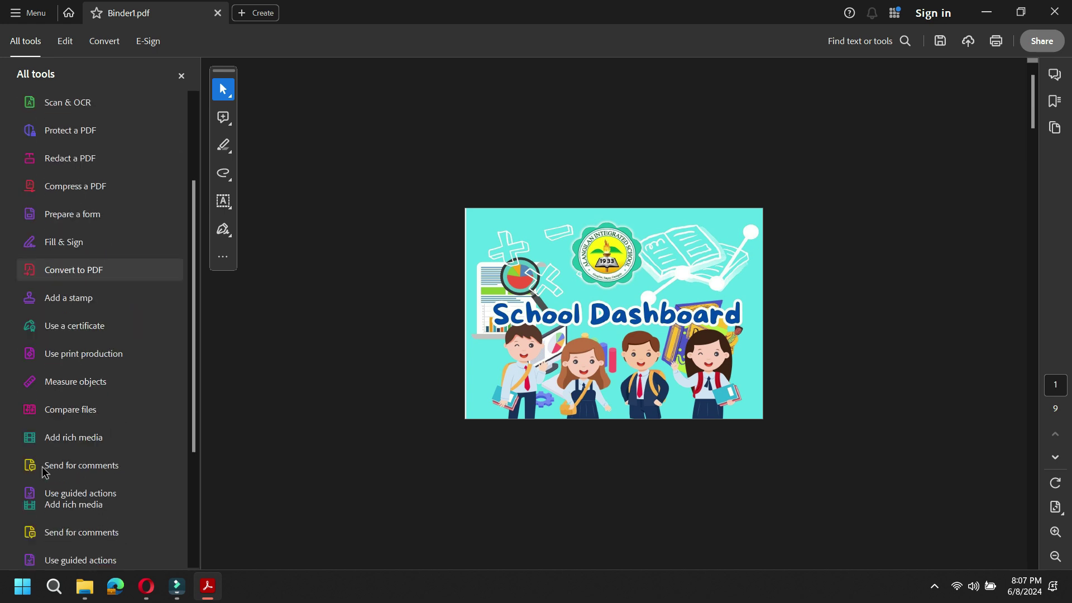
scroll(46, 472, down, 3)
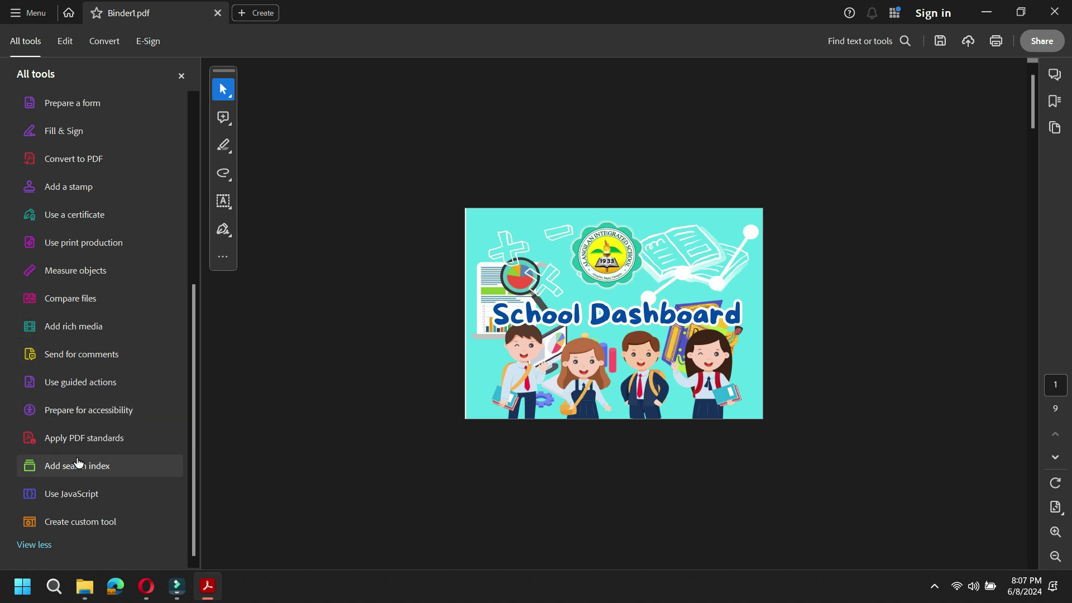
scroll(79, 462, up, 8)
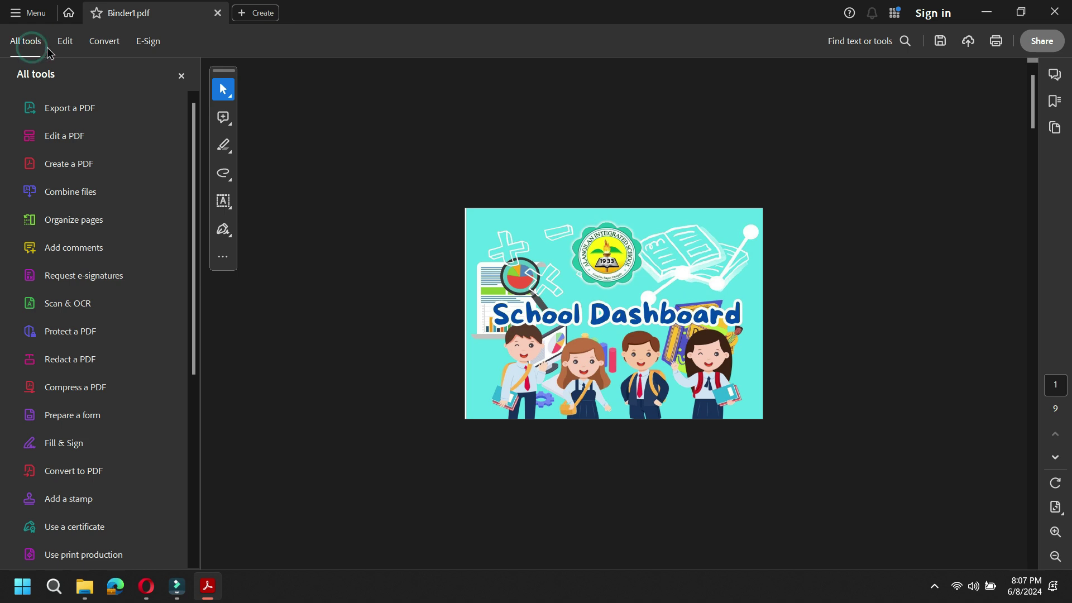
- Start saving Binder1 to this computer and open the Save As dialog for a different folder
click(33, 18)
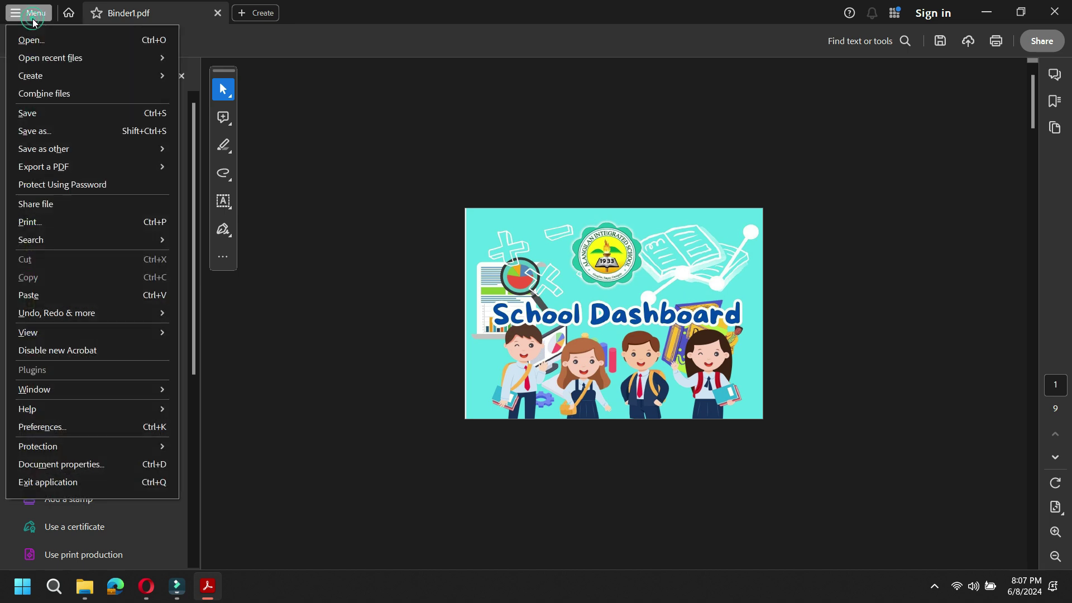
click(51, 116)
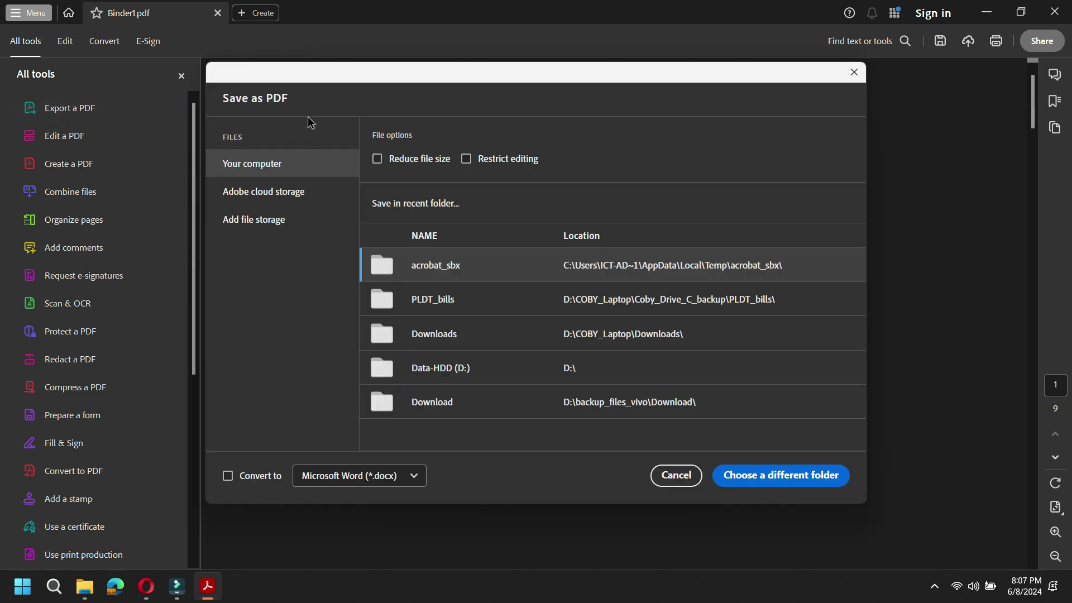
click(307, 175)
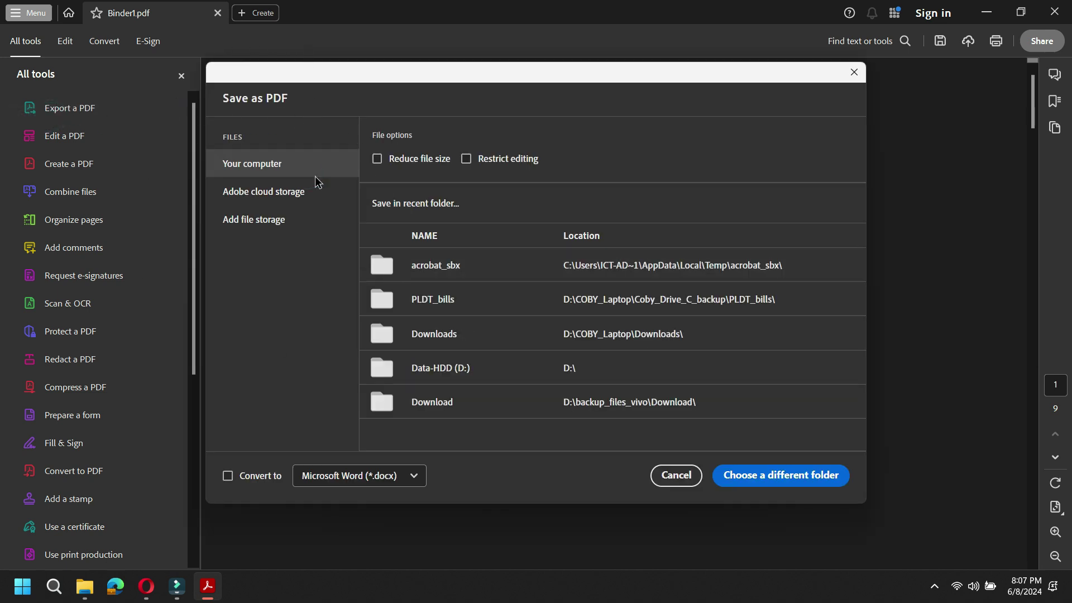
click(720, 472)
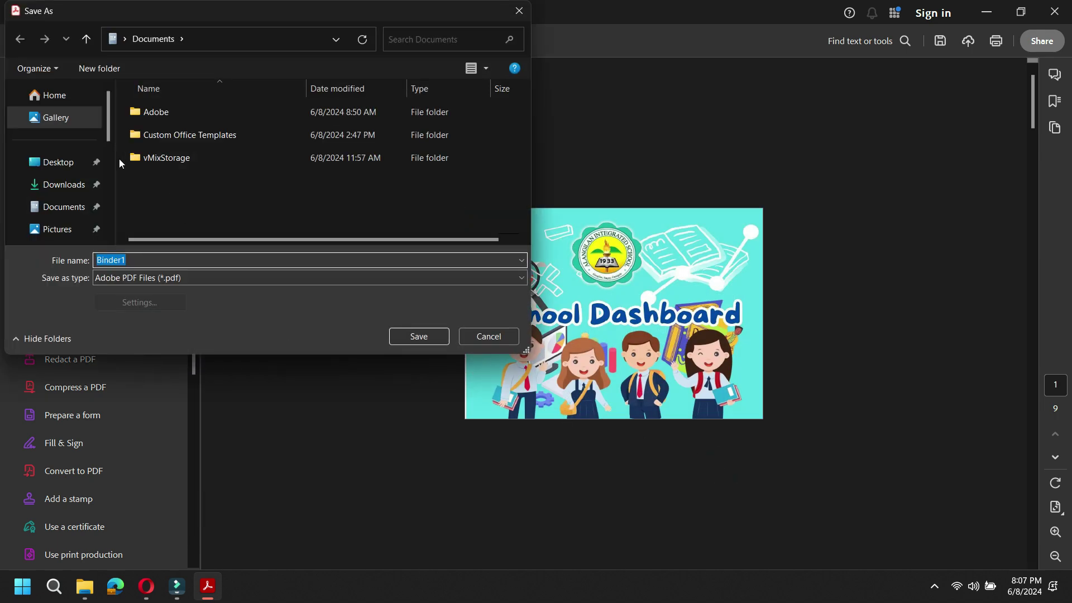
- Save the merged PDF in Downloads, renaming it from Binder1 to sampleMergePDF.pdf
click(64, 185)
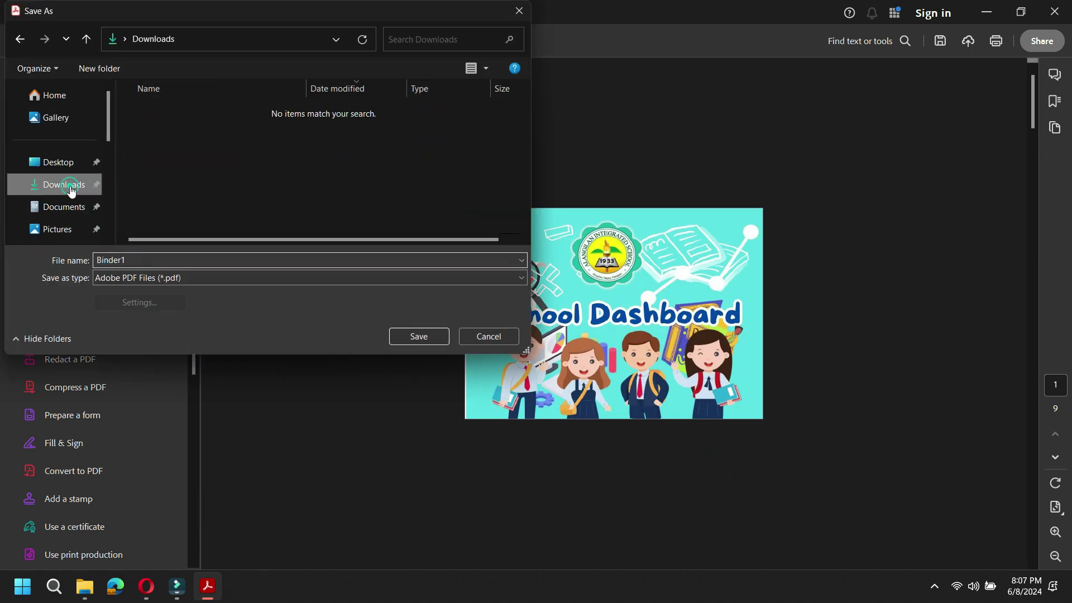
double_click(253, 263)
text(sampleMergePDF)
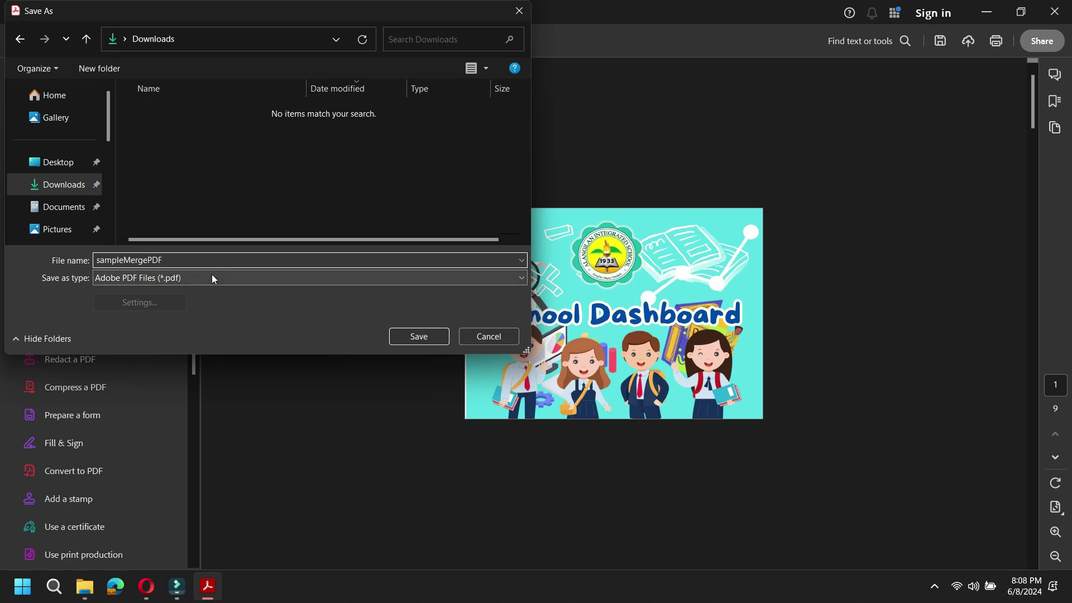
click(425, 336)
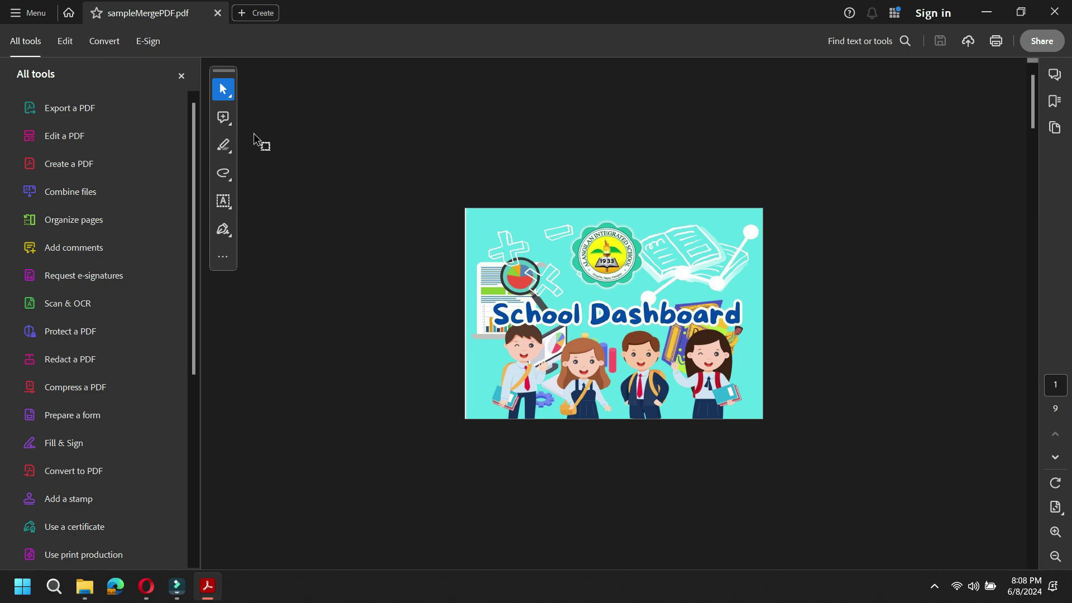
scroll(591, 329, up, 2)
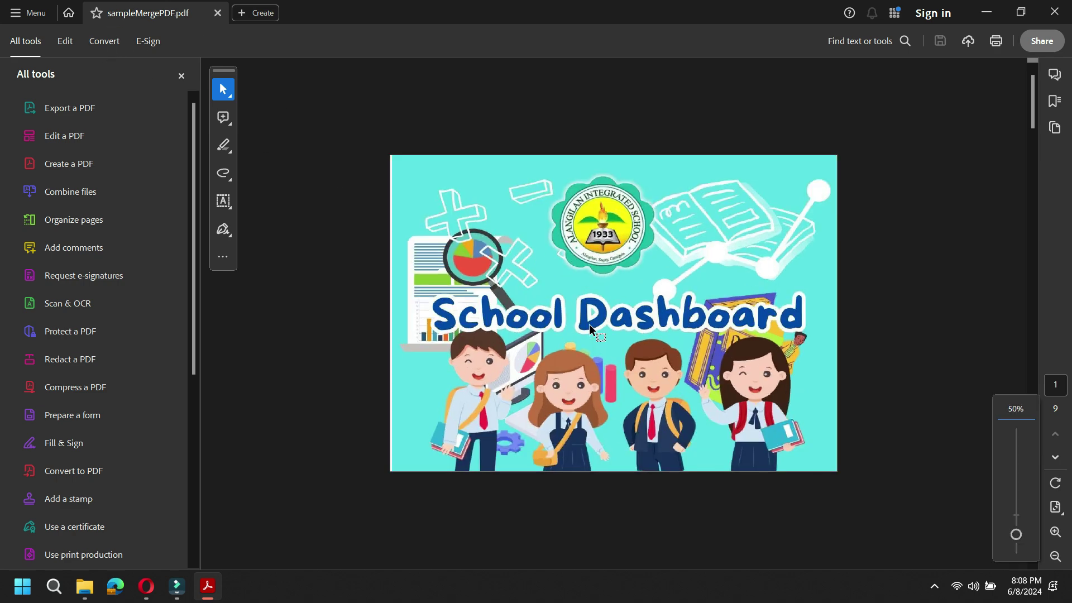